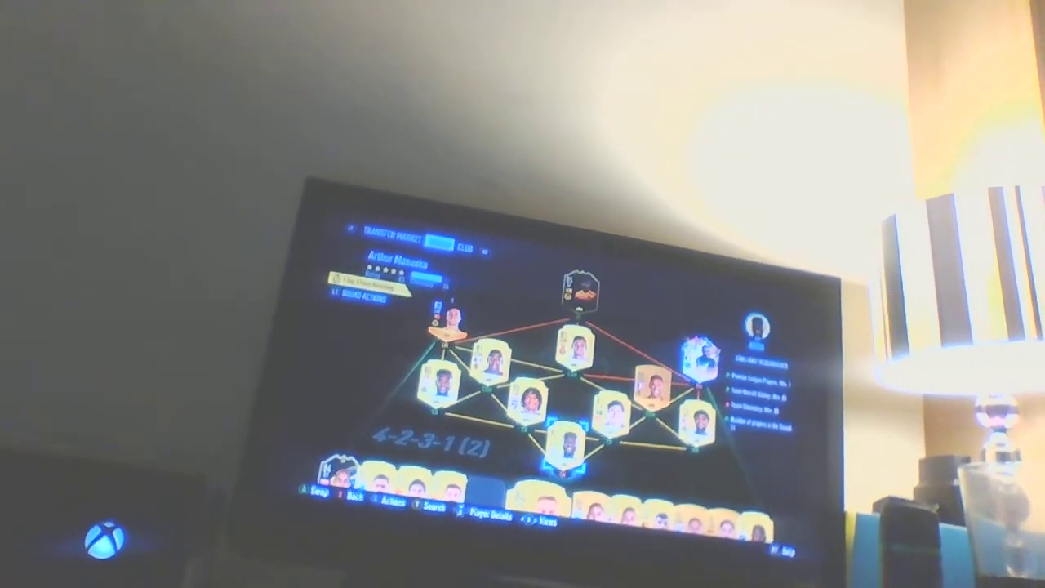
Swap the chosen bench player into the top-right slot and start swapping the left-side player.
key(Up)
key(Right)
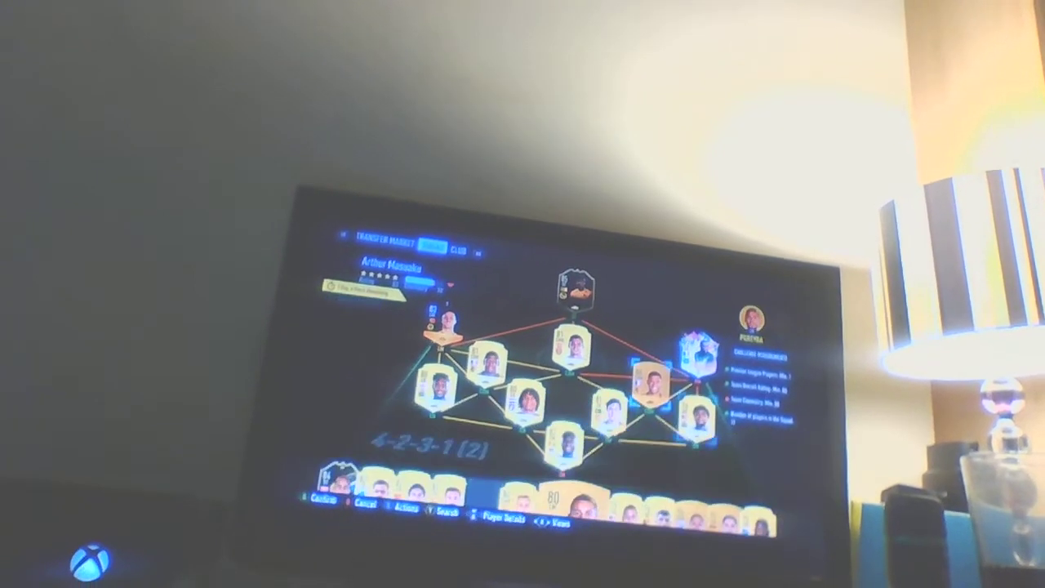
key(Return)
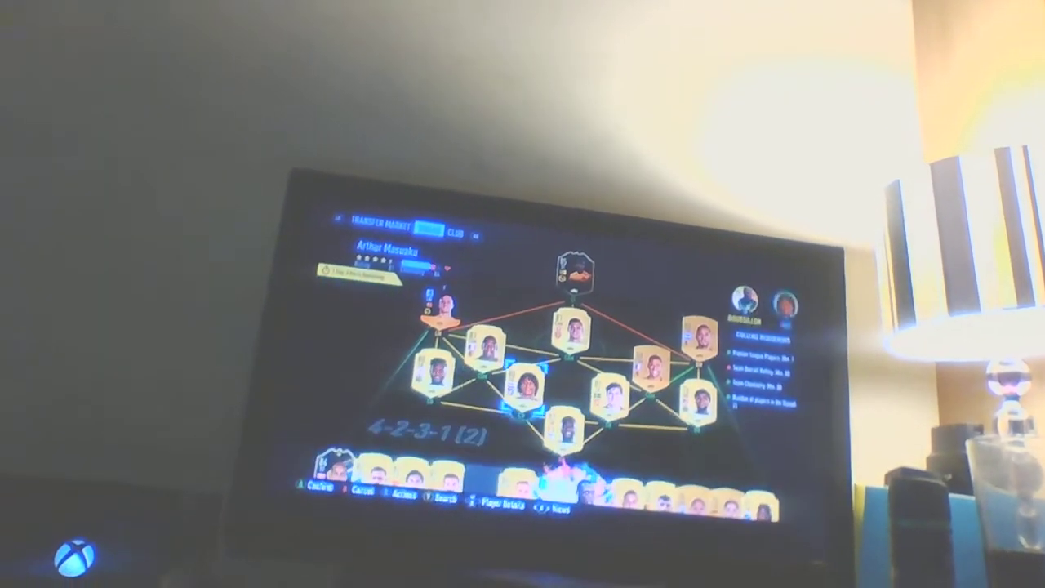
key(Left)
key(Return)
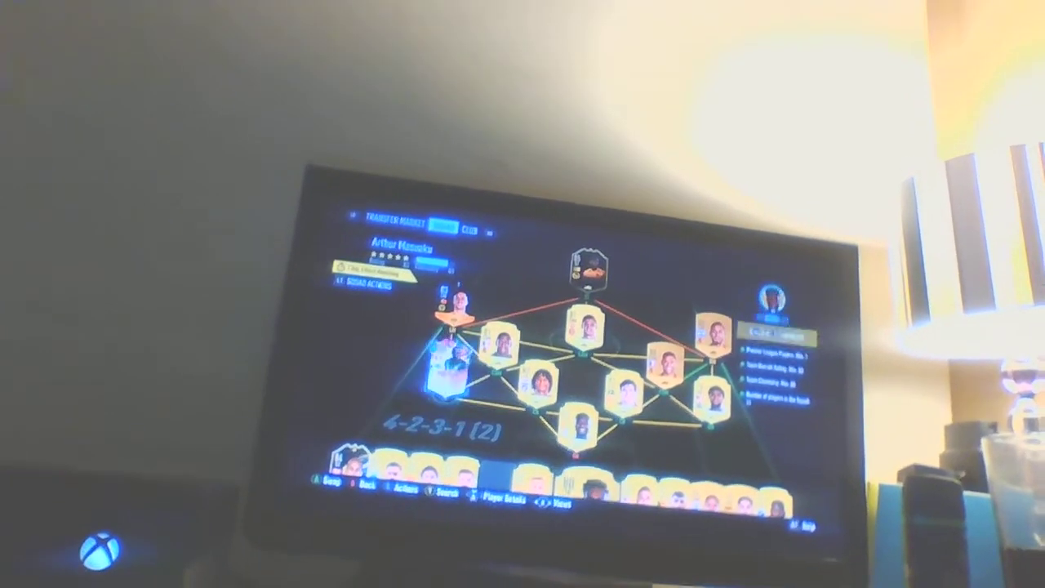